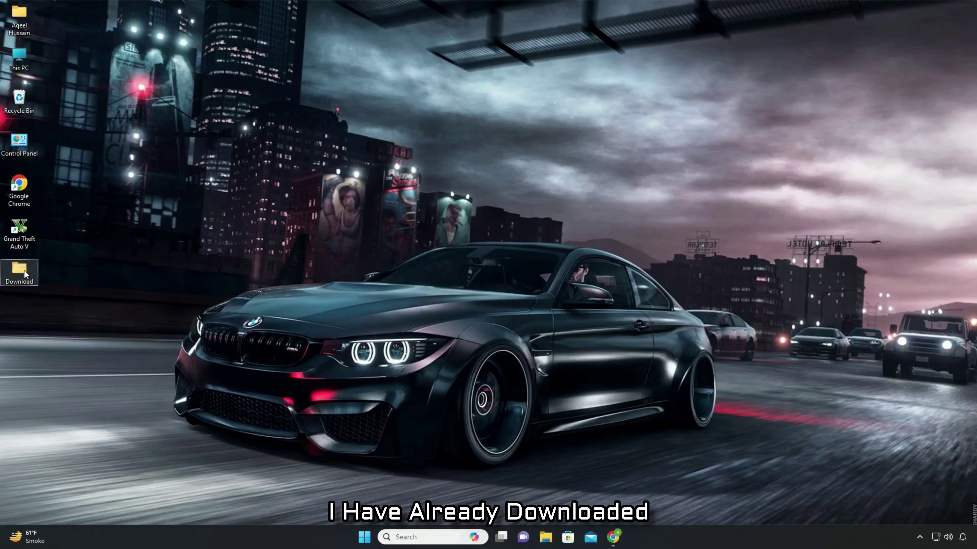
Step: Open the desktop's Download folder and launch the ovisetup installer
{"action": "double_click", "coordinate": [25, 270]}
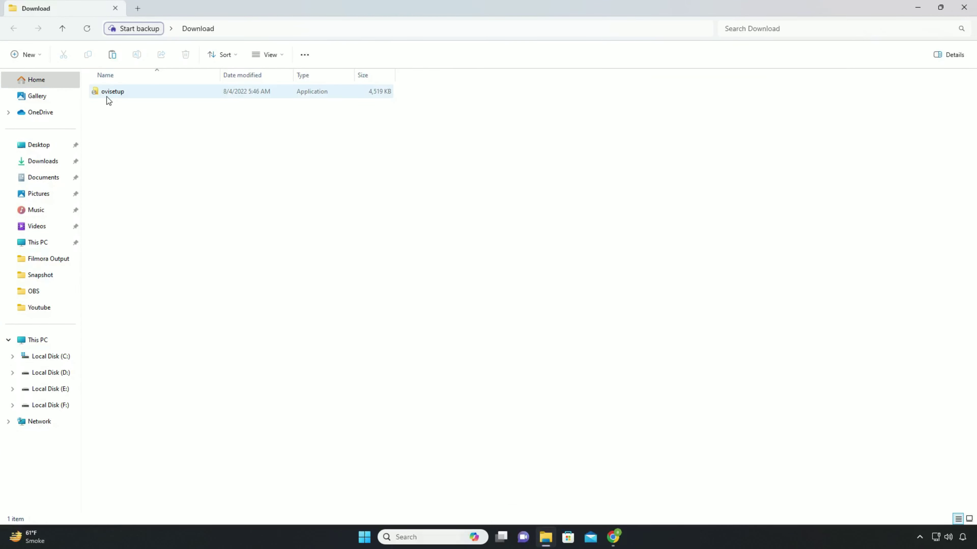
{"action": "left_click", "coordinate": [105, 90]}
{"action": "right_click", "coordinate": [116, 91]}
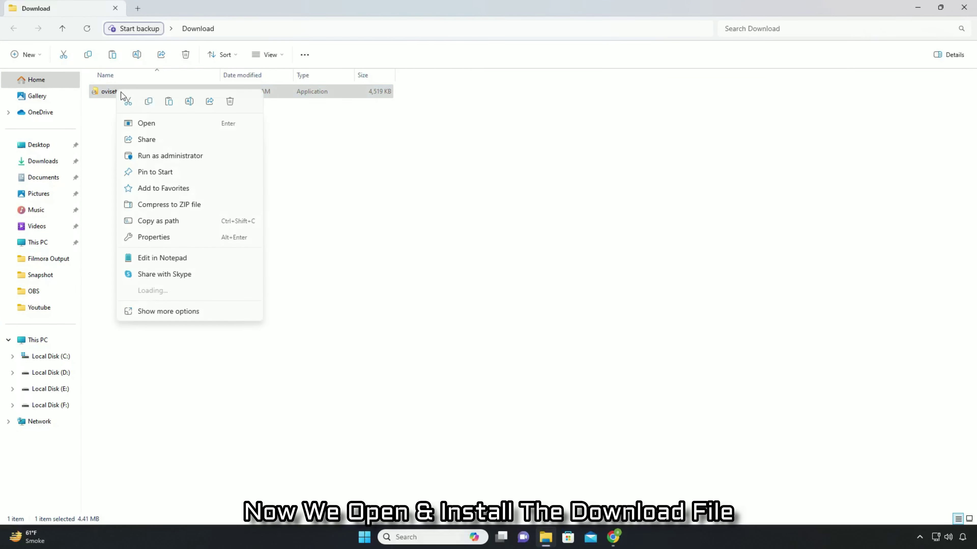
{"action": "left_click", "coordinate": [152, 124]}
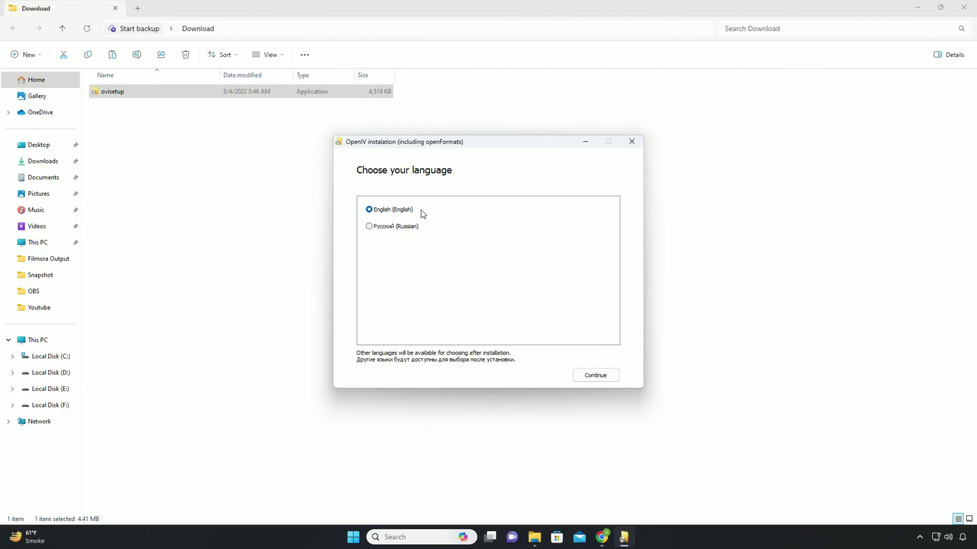
Step: Install OpenIV in English on this computer with a desktop icon, accepting the licence terms and the download, and minimize the folder window
{"action": "left_click", "coordinate": [608, 375]}
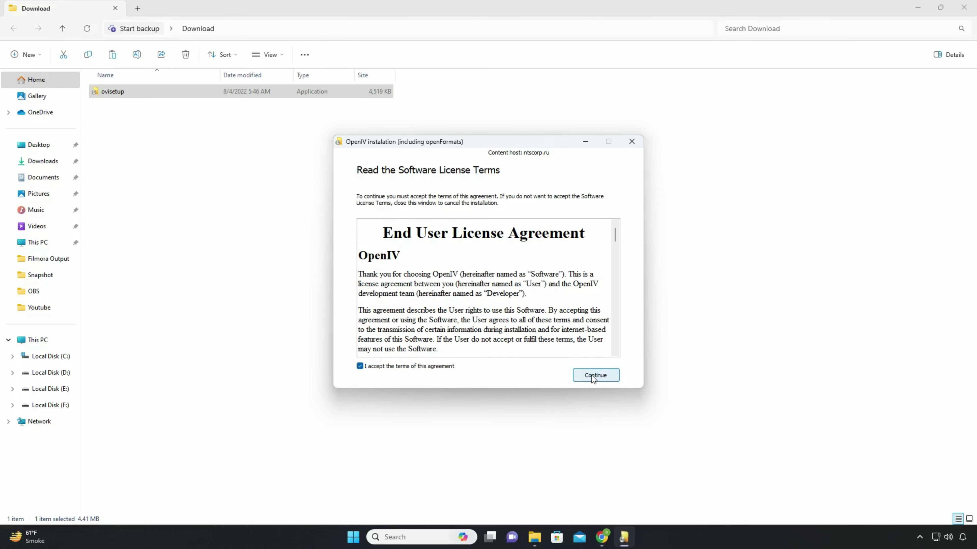
{"action": "left_click", "coordinate": [596, 376]}
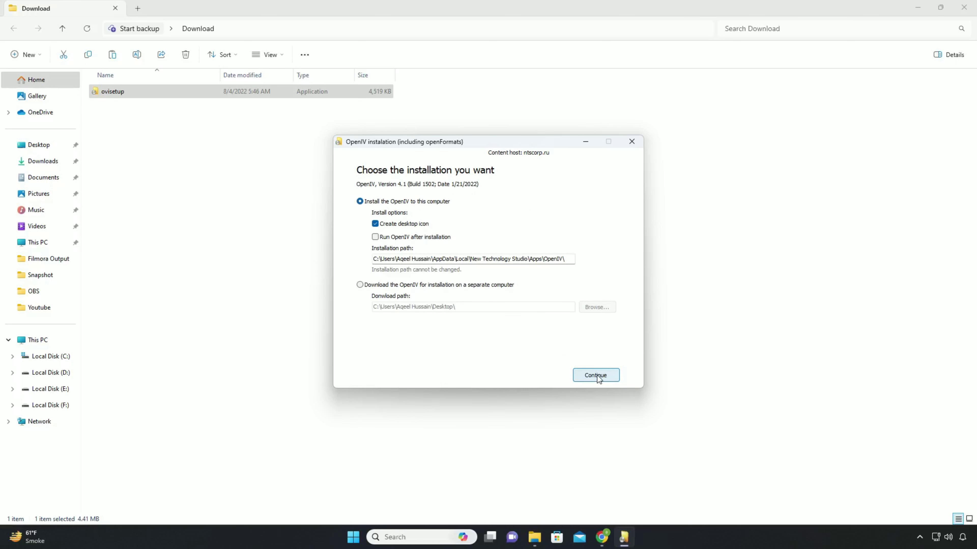
{"action": "left_click", "coordinate": [596, 377]}
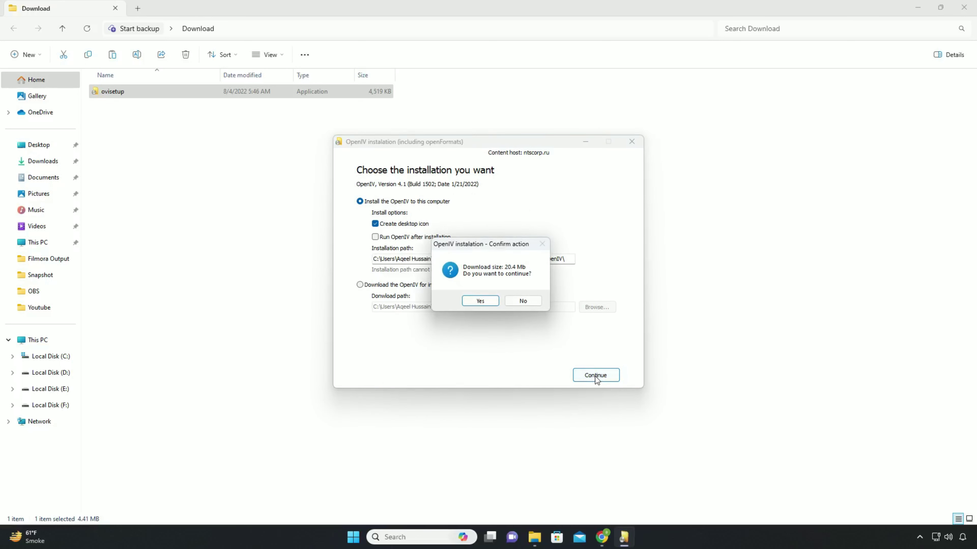
{"action": "left_click", "coordinate": [480, 301]}
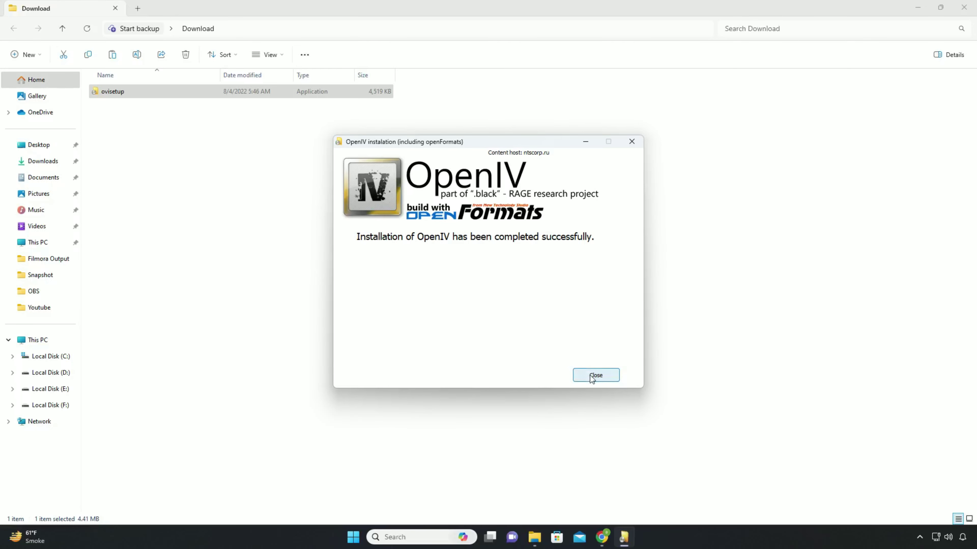
{"action": "left_click", "coordinate": [592, 377]}
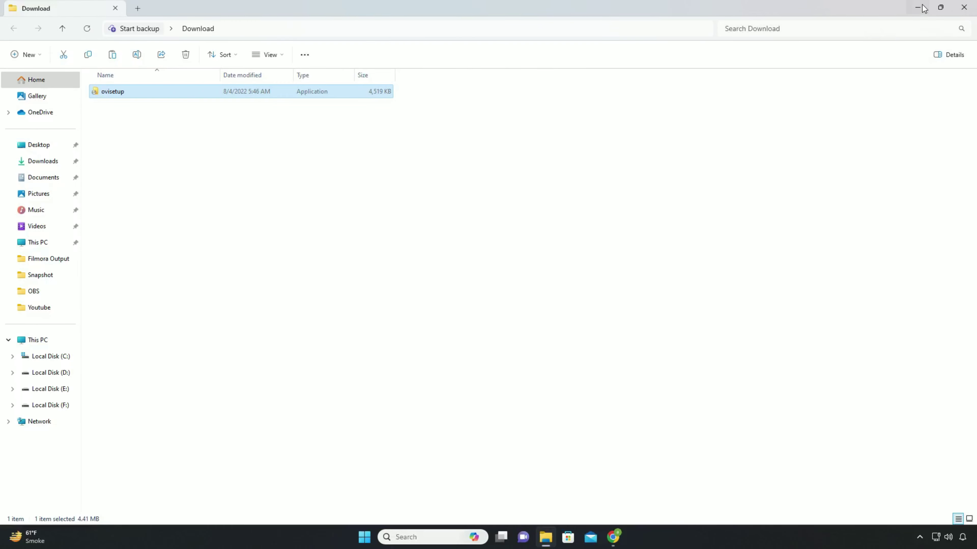
{"action": "left_click", "coordinate": [922, 6]}
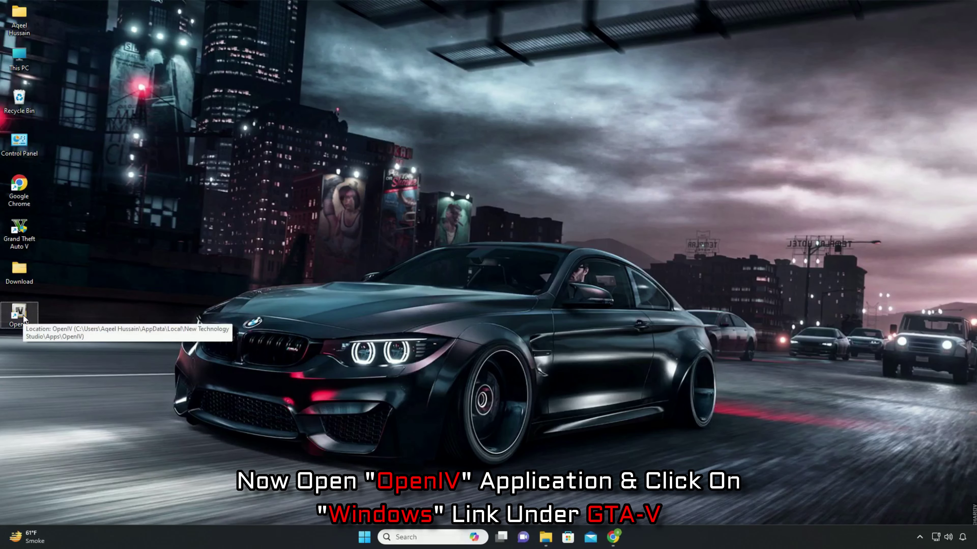
Step: Start OpenIV for the Windows version of Grand Theft Auto V and set the game location to F:\Games\Grand Theft Auto V
{"action": "double_click", "coordinate": [24, 319]}
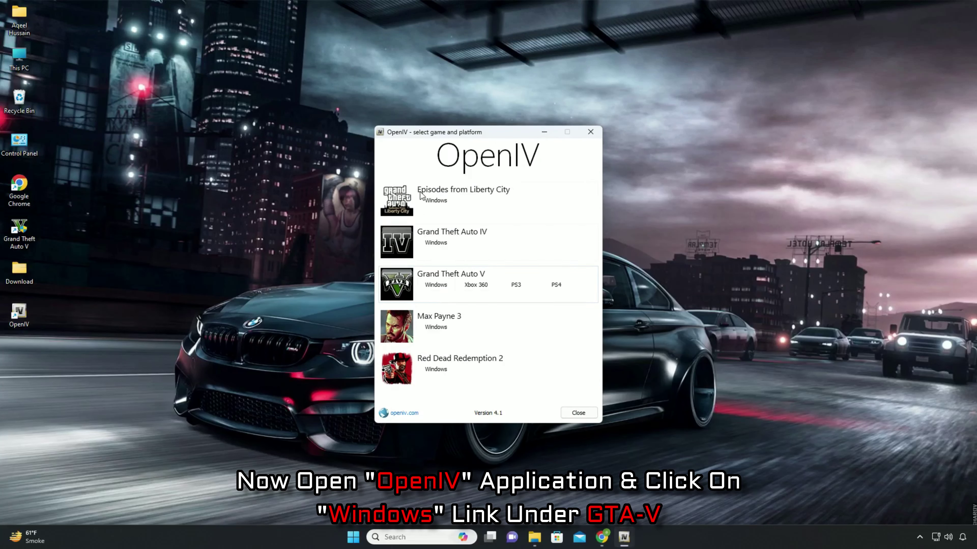
{"action": "left_click", "coordinate": [436, 285]}
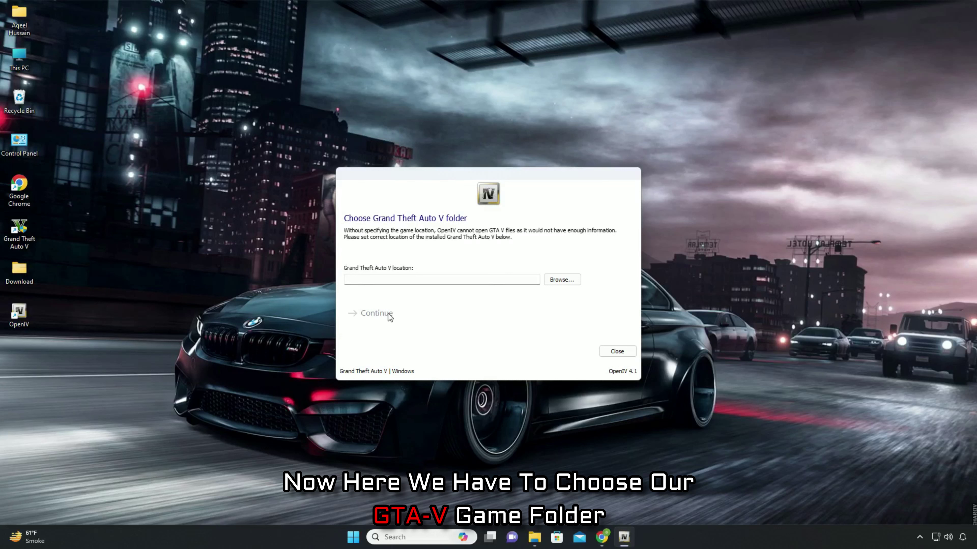
{"action": "left_click", "coordinate": [564, 281]}
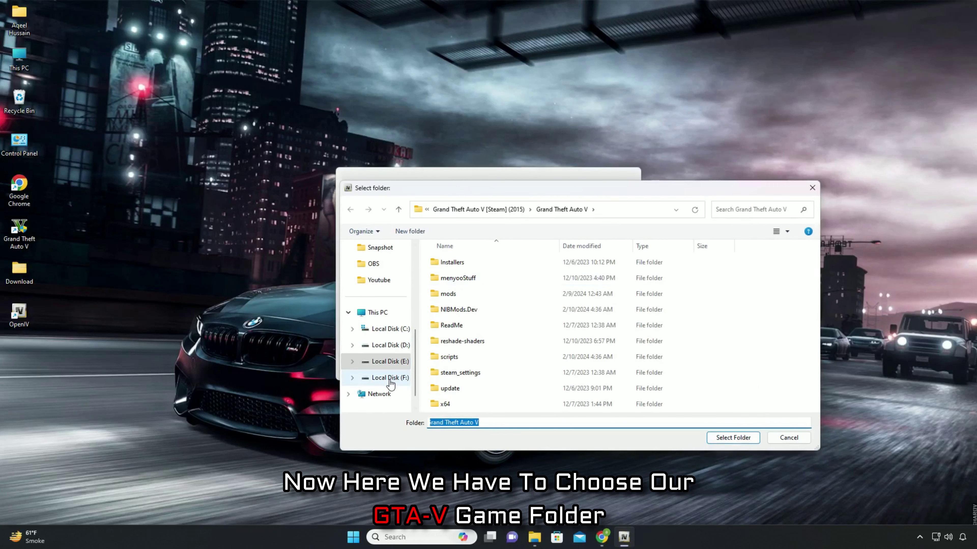
{"action": "left_click", "coordinate": [389, 378]}
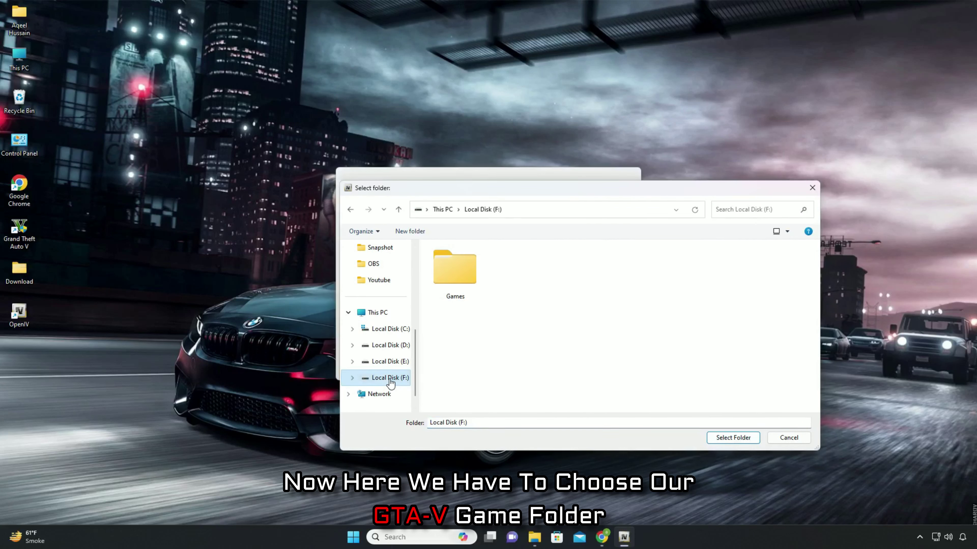
{"action": "double_click", "coordinate": [456, 275]}
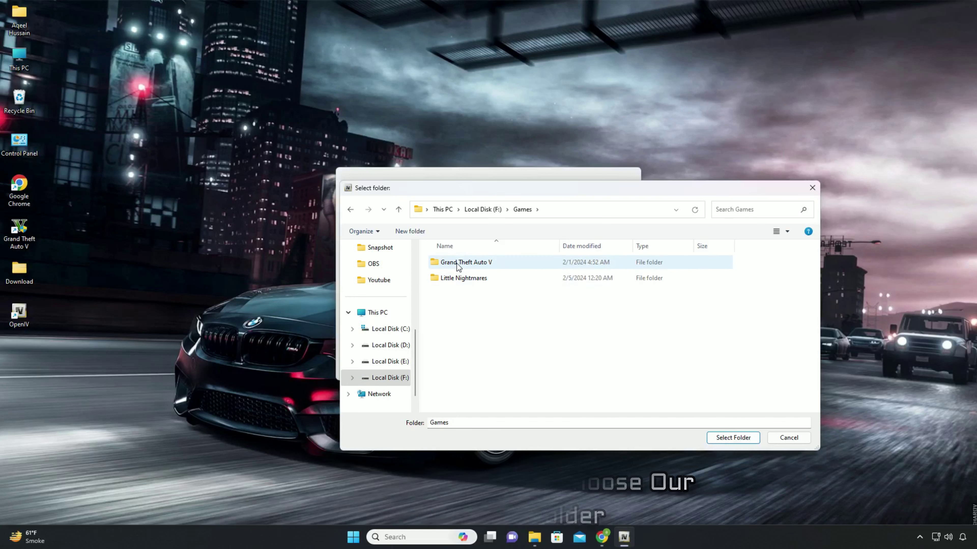
{"action": "left_click", "coordinate": [487, 263]}
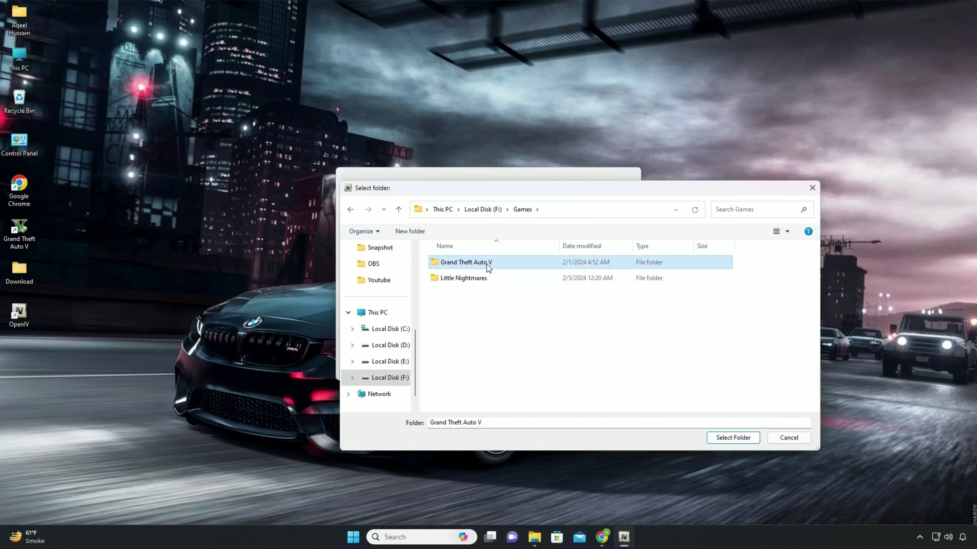
{"action": "left_click", "coordinate": [733, 439]}
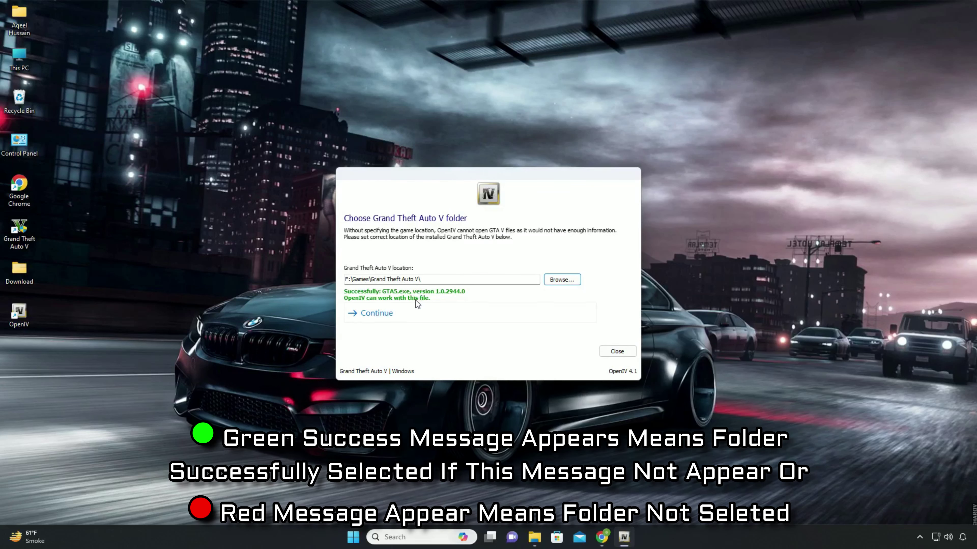
{"action": "left_click", "coordinate": [389, 317]}
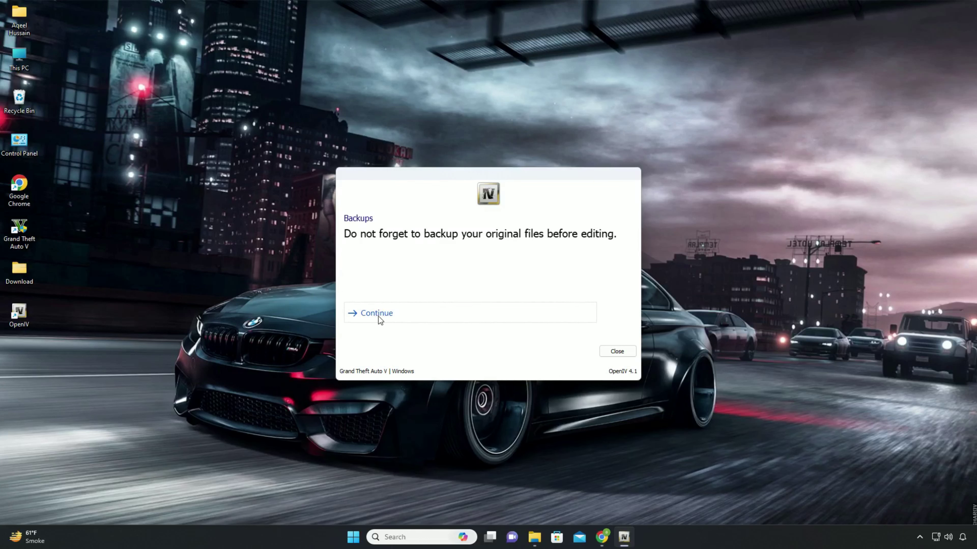
{"action": "left_click", "coordinate": [382, 317]}
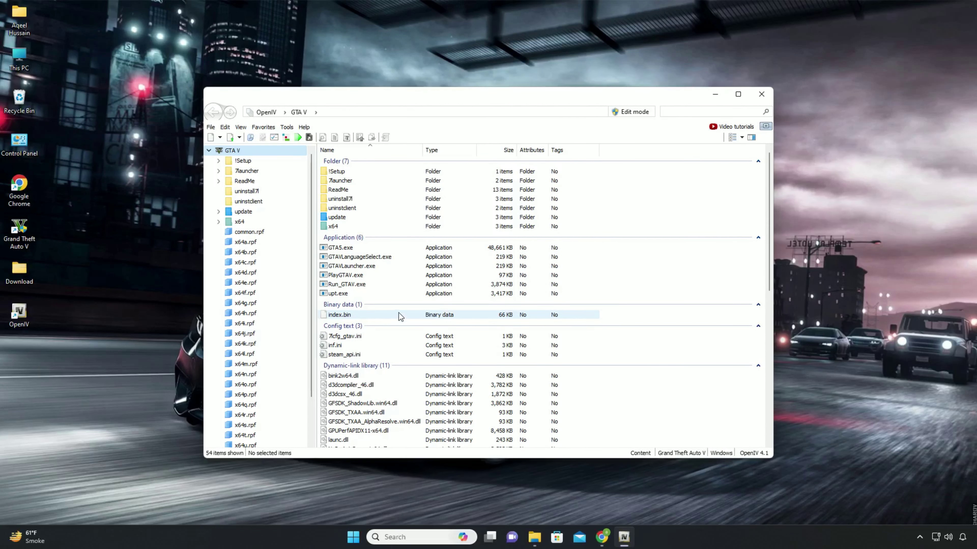
Step: Install ASI Loader, OpenIV.ASI and openCamera through the ASI Manager, agreeing to create the "mods" folder, and minimize OpenIV
{"action": "left_click_drag", "start_coordinate": [501, 98], "coordinate": [515, 77]}
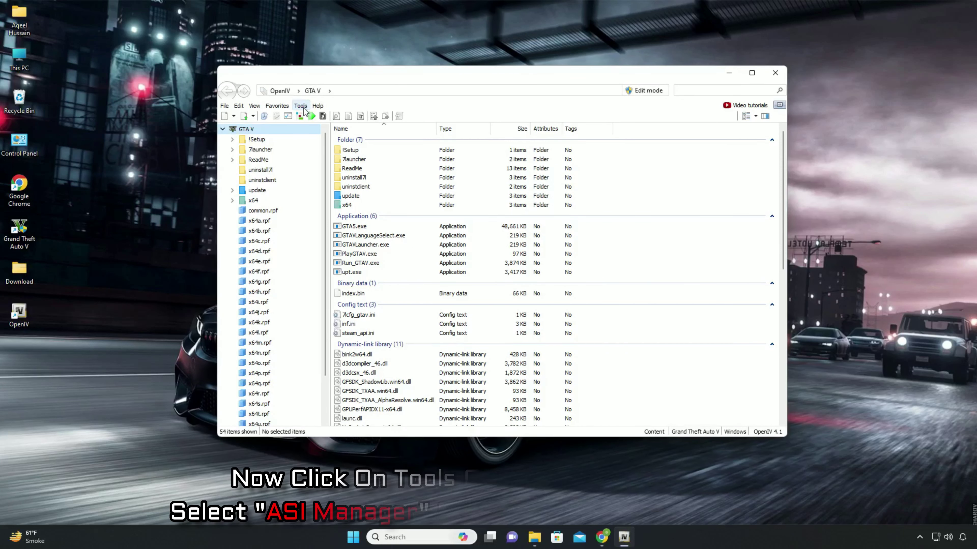
{"action": "left_click", "coordinate": [301, 106]}
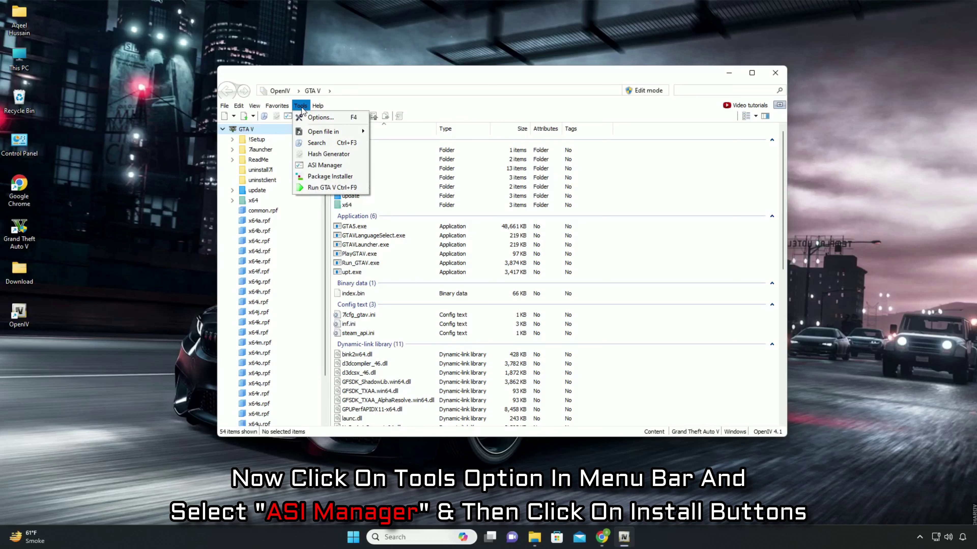
{"action": "left_click", "coordinate": [352, 168]}
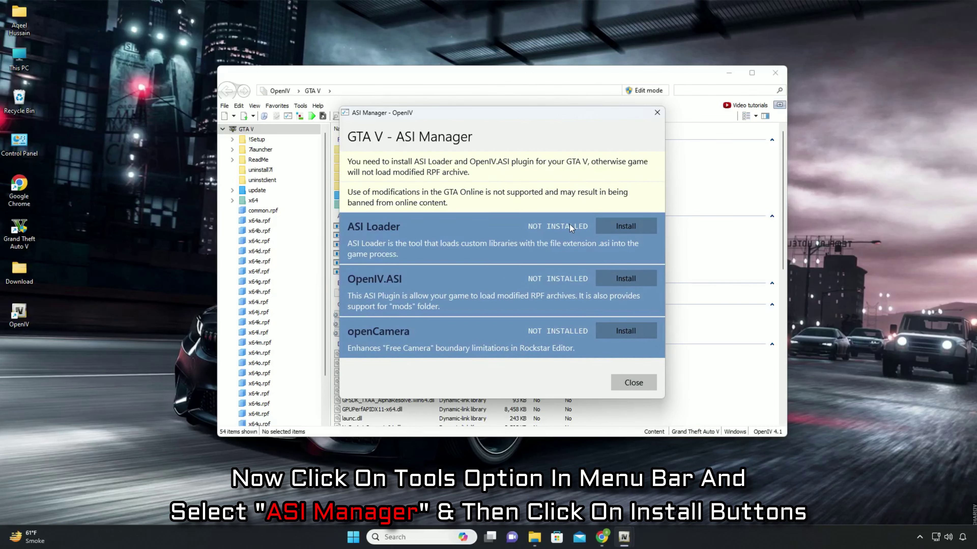
{"action": "left_click", "coordinate": [635, 226]}
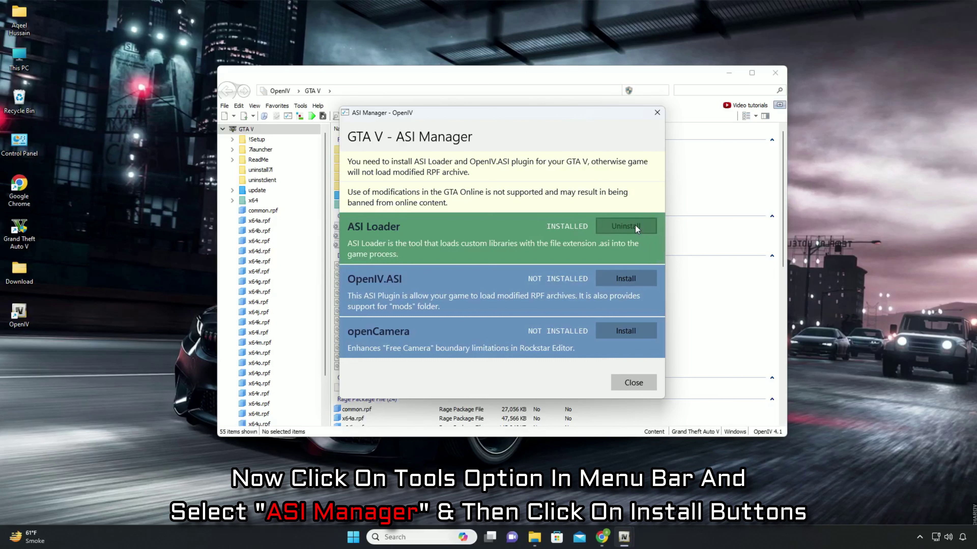
{"action": "left_click", "coordinate": [624, 278]}
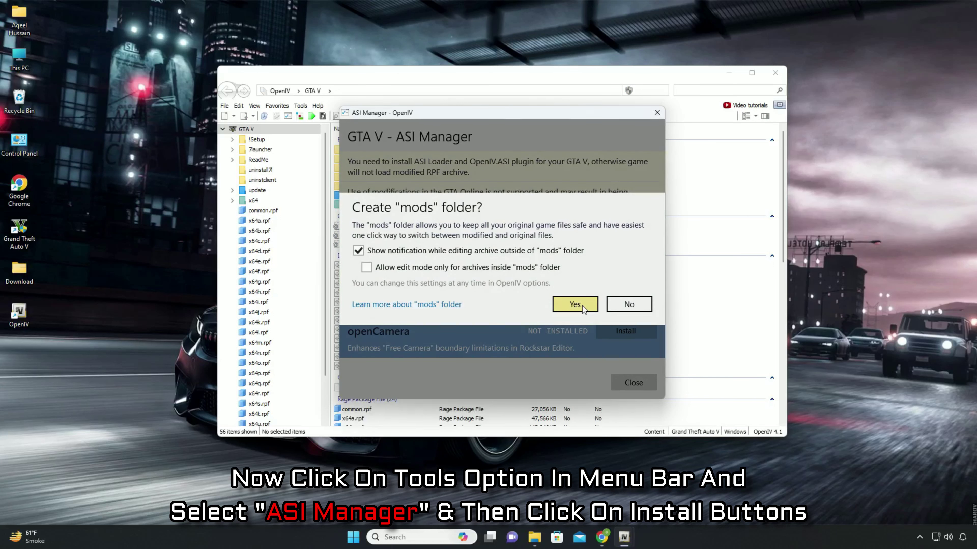
{"action": "left_click", "coordinate": [572, 306]}
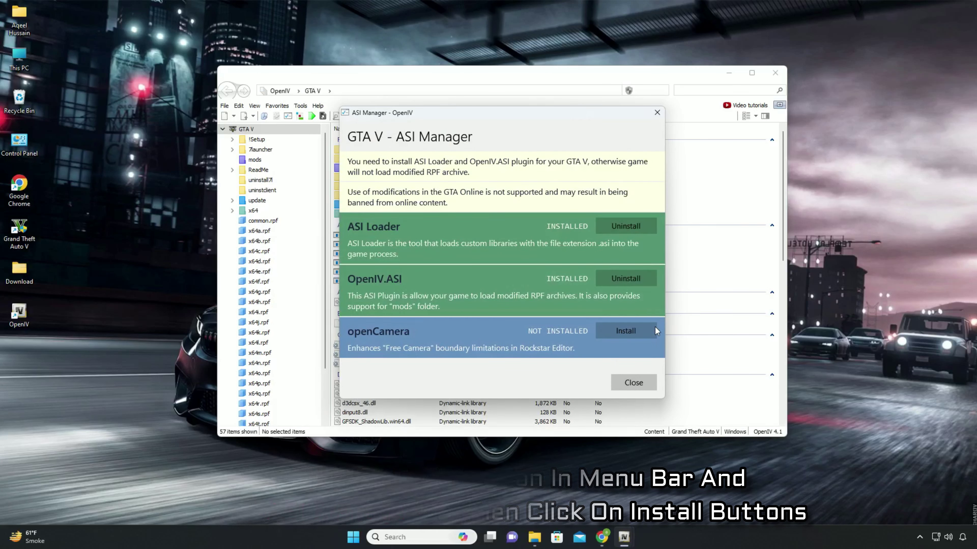
{"action": "left_click", "coordinate": [636, 335]}
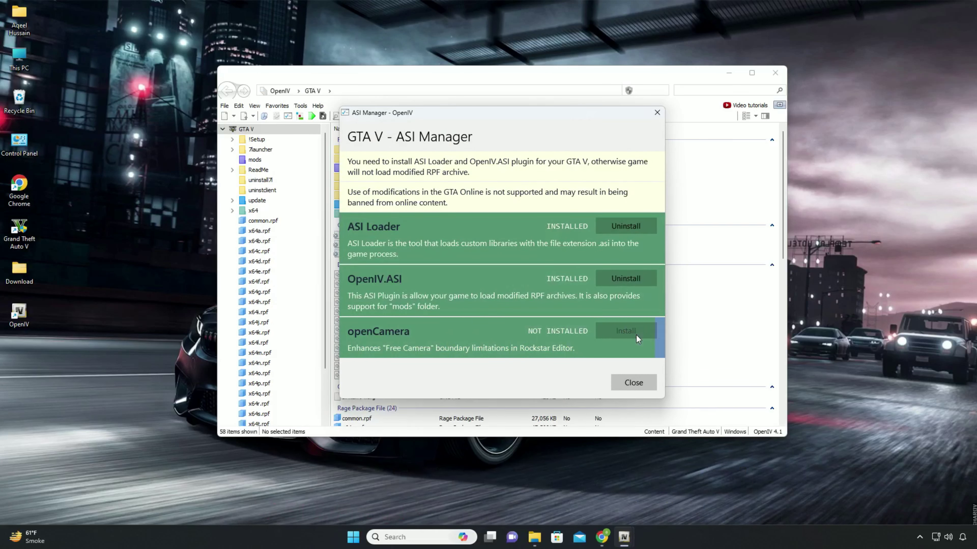
{"action": "left_click", "coordinate": [639, 383]}
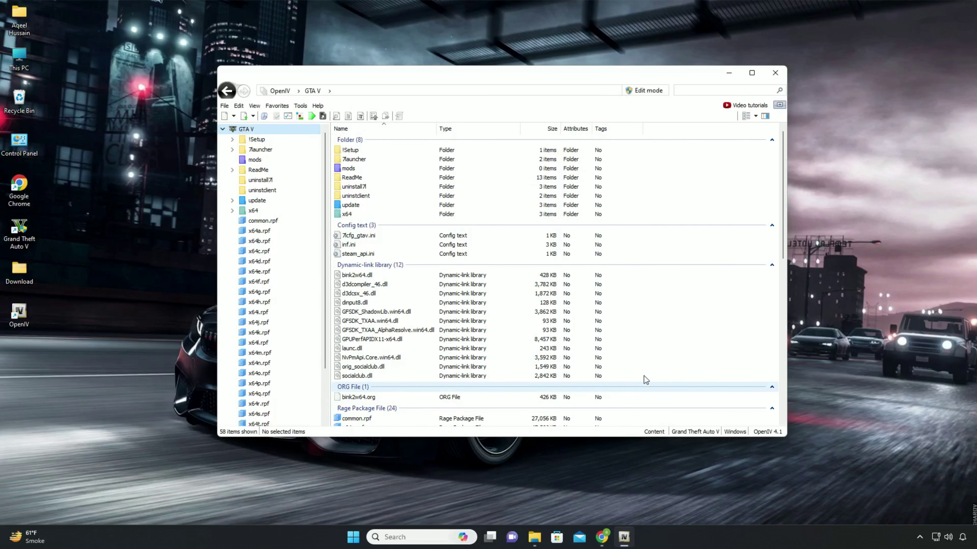
{"action": "left_click", "coordinate": [730, 79]}
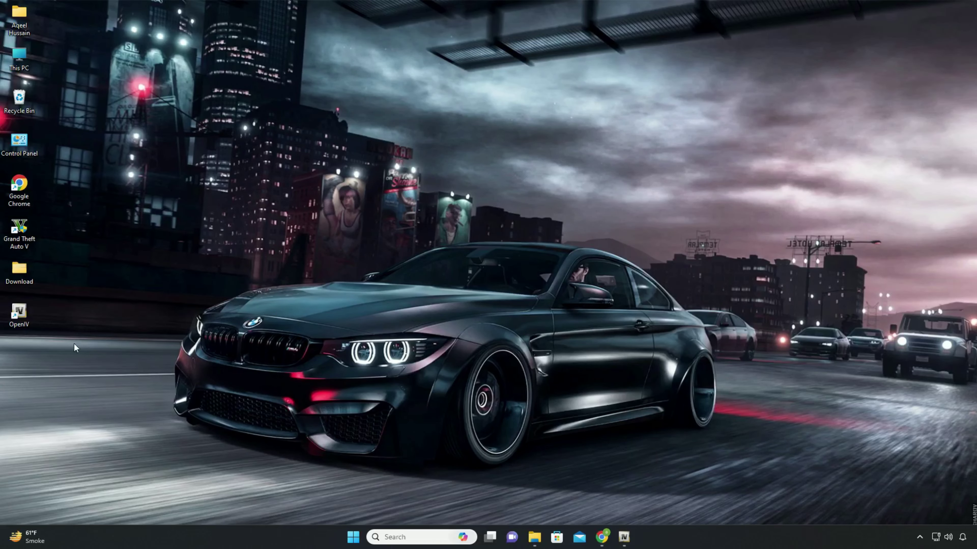
Step: Open the file location of the Grand Theft Auto V desktop shortcut in File Explorer and select the mods folder
{"action": "right_click", "coordinate": [26, 228]}
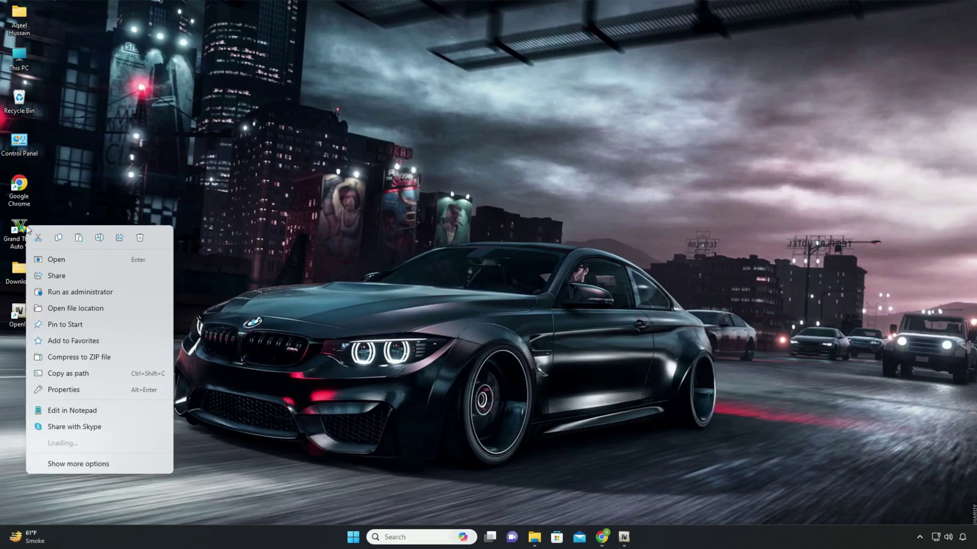
{"action": "left_click", "coordinate": [88, 308]}
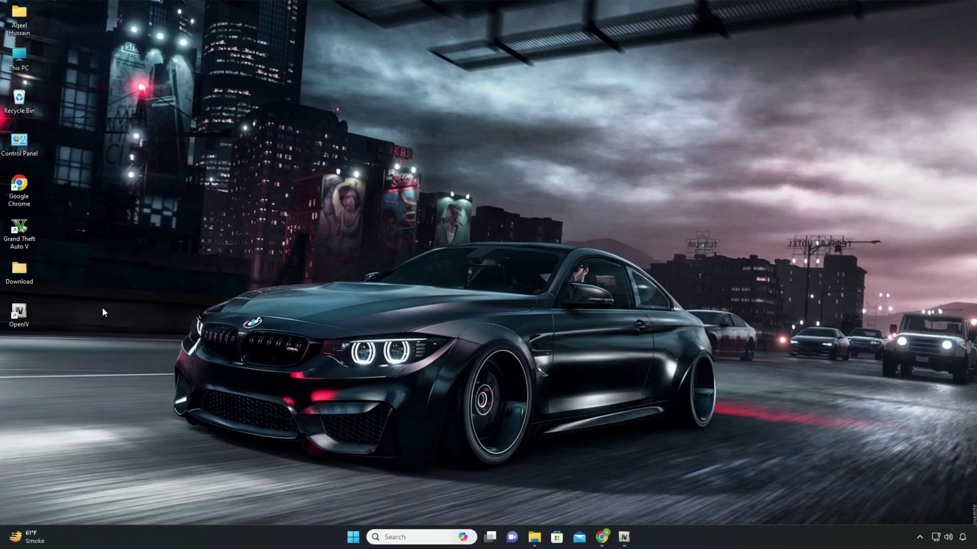
{"action": "left_click", "coordinate": [269, 279]}
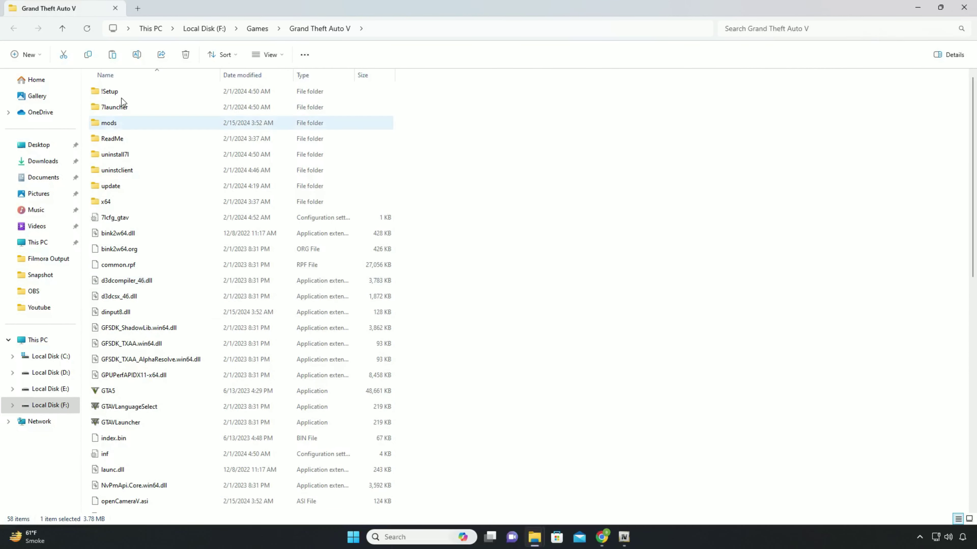
{"action": "left_click", "coordinate": [112, 127]}
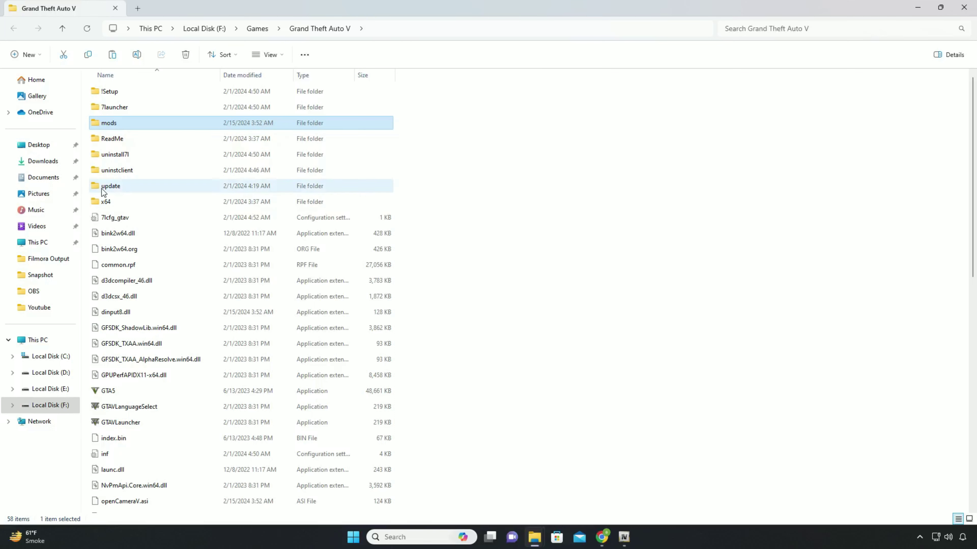
Step: Copy the update folder from the Grand Theft Auto V folder and paste it into the mods folder
{"action": "left_click", "coordinate": [116, 190]}
{"action": "right_click", "coordinate": [122, 189]}
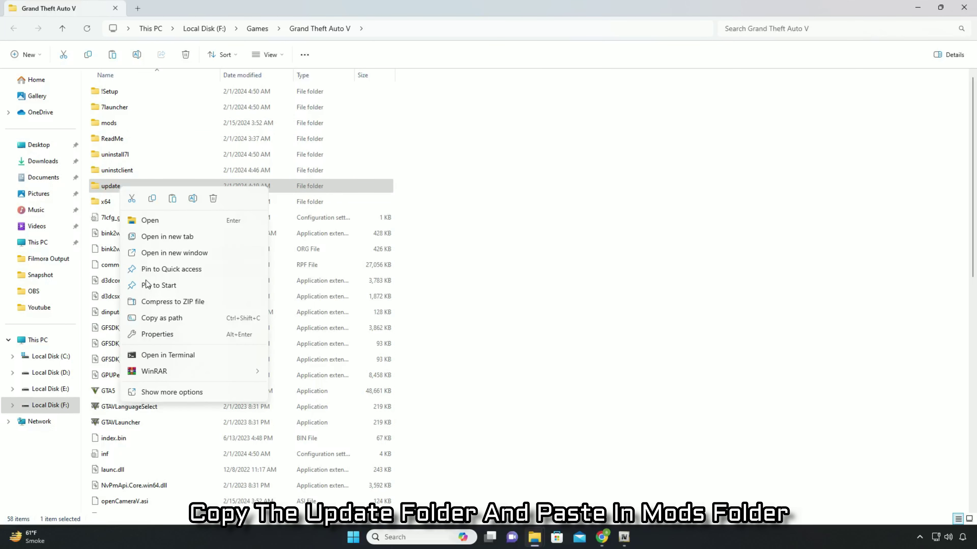
{"action": "left_click", "coordinate": [152, 199]}
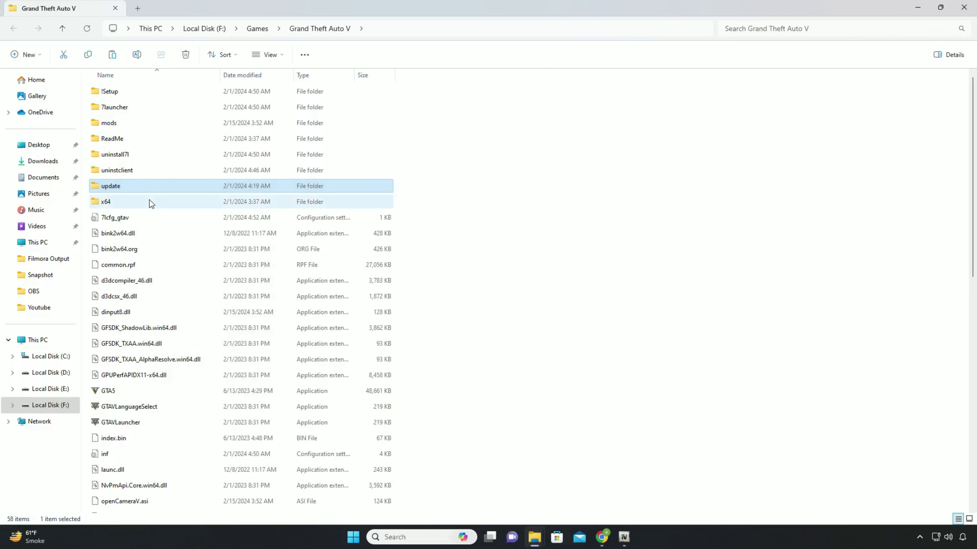
{"action": "left_click", "coordinate": [127, 124]}
{"action": "double_click", "coordinate": [117, 126]}
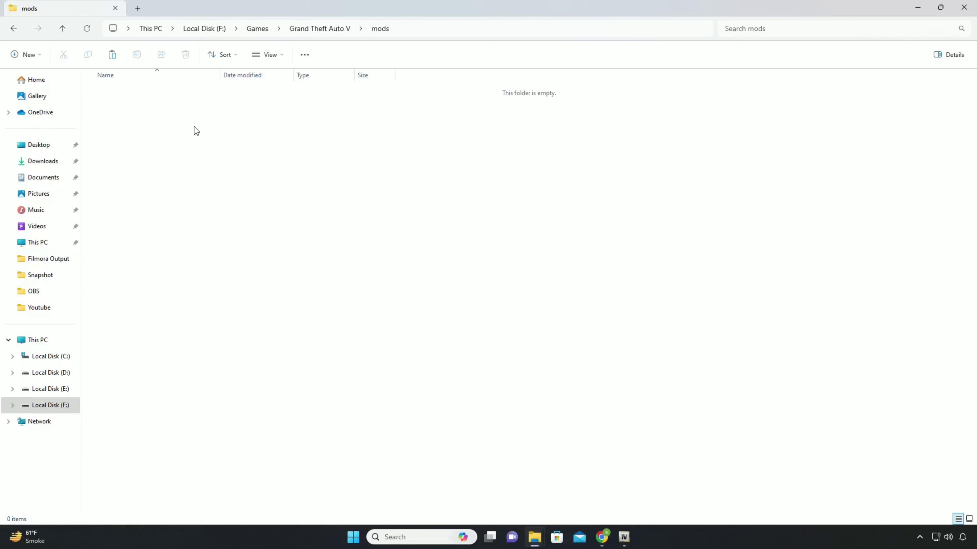
{"action": "right_click", "coordinate": [169, 128]}
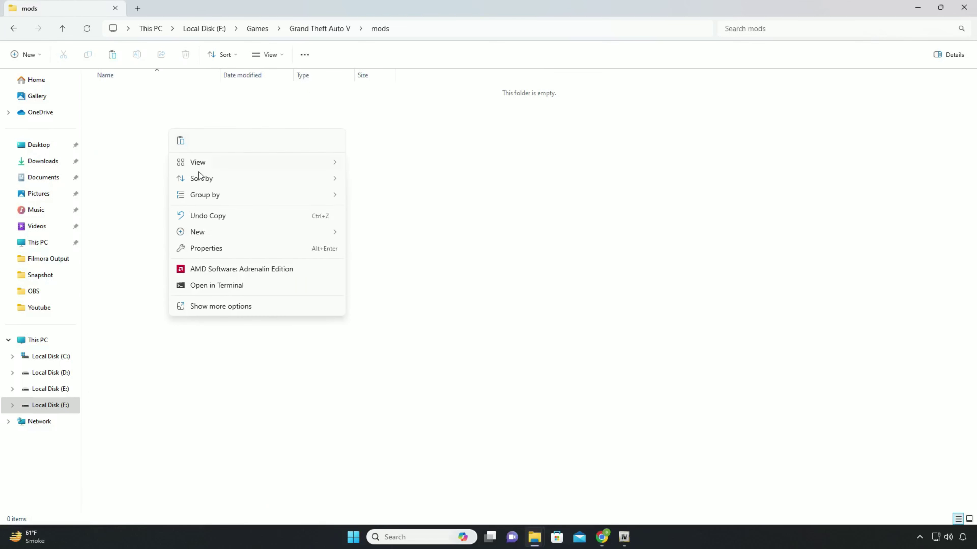
{"action": "left_click", "coordinate": [179, 144]}
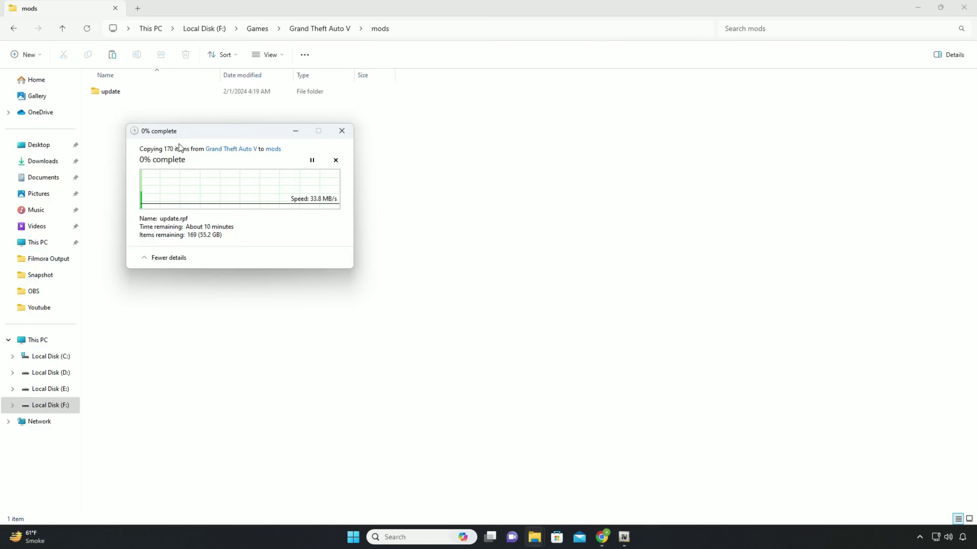
{"action": "left_click", "coordinate": [902, 428]}
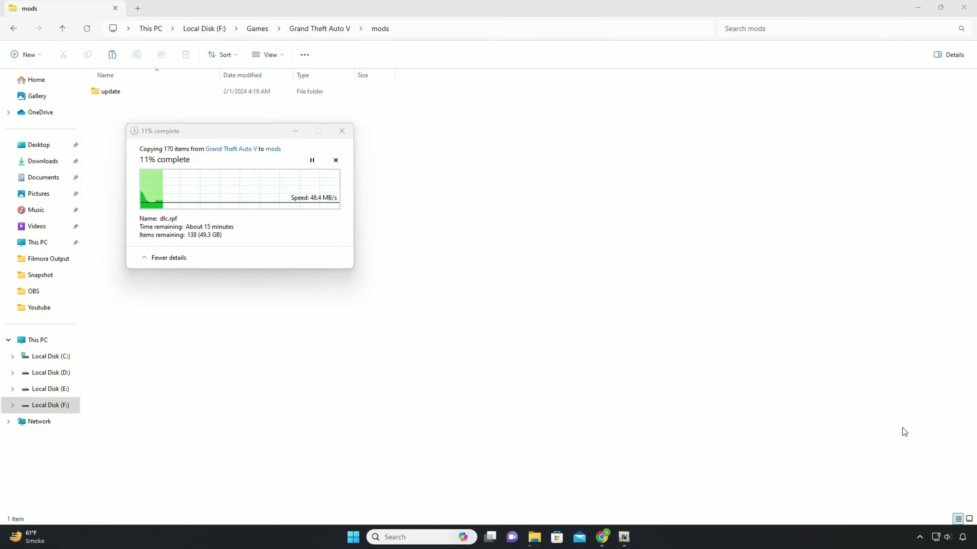
{"action": "key", "text": "super+i"}
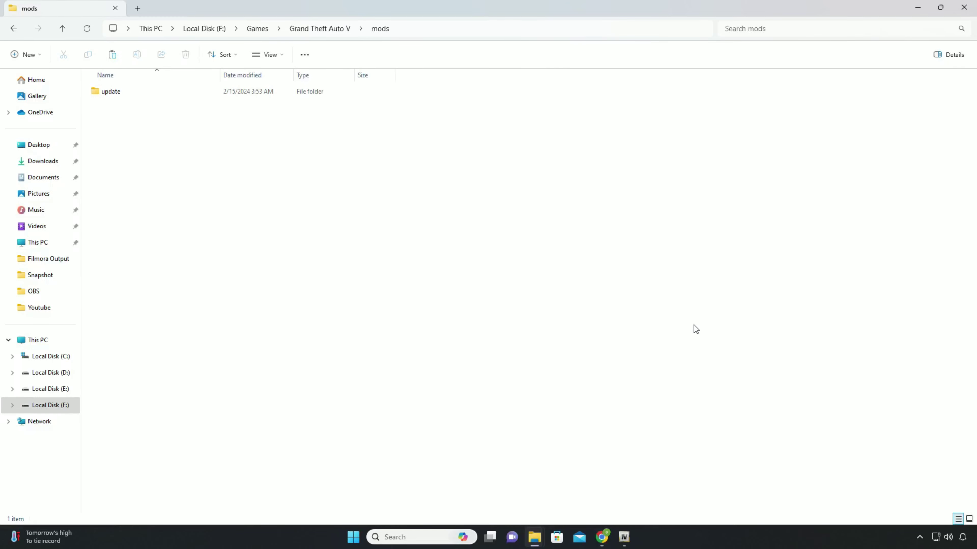
Step: Check the contents of update\x64\dlcpacks inside the mods folder, and minimize the File Explorer window
{"action": "left_click", "coordinate": [124, 93]}
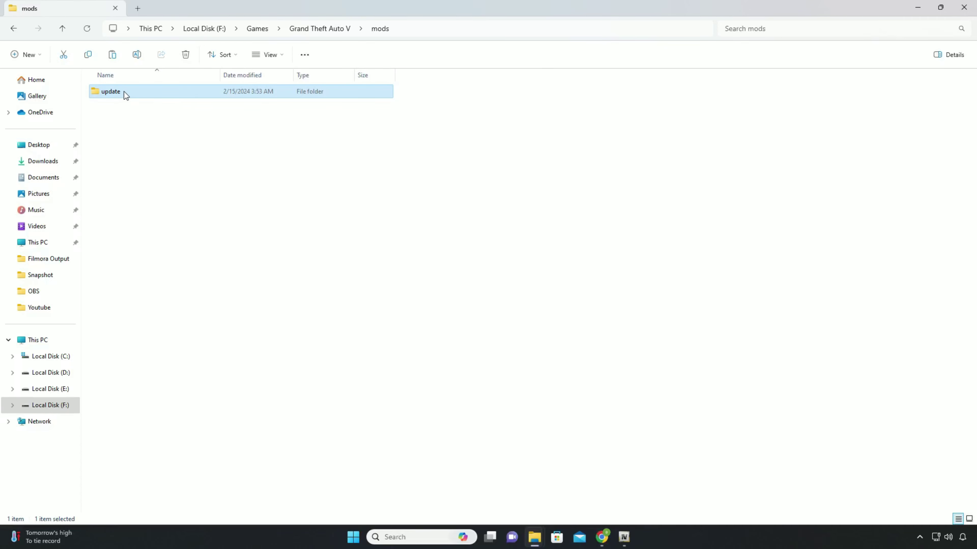
{"action": "double_click", "coordinate": [128, 93]}
{"action": "double_click", "coordinate": [115, 92]}
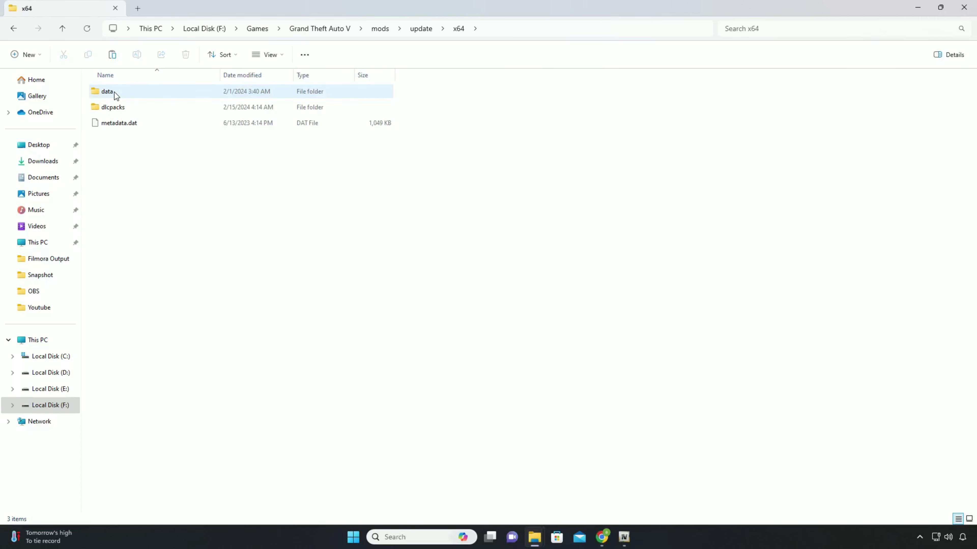
{"action": "double_click", "coordinate": [119, 105]}
{"action": "scroll", "coordinate": [142, 205], "scroll_direction": "down", "scroll_amount": 10}
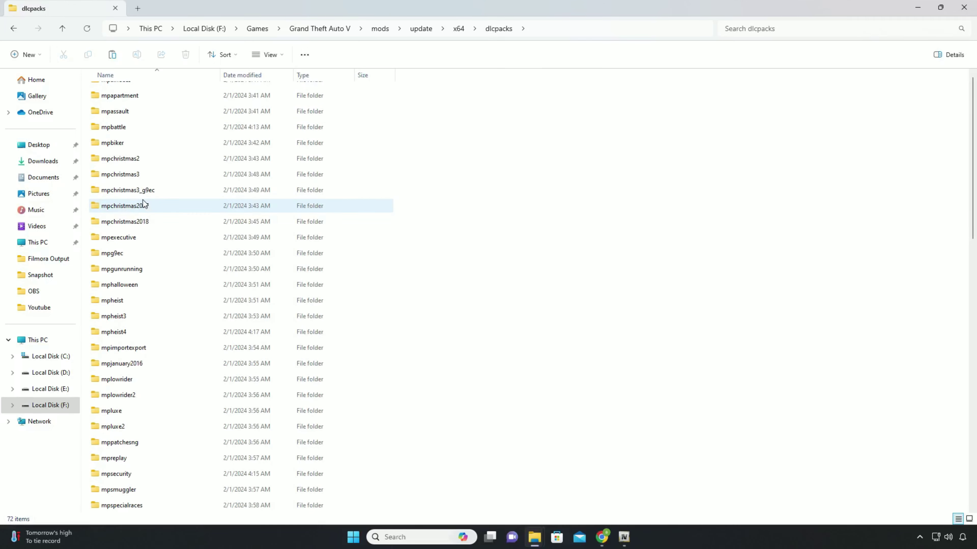
{"action": "scroll", "coordinate": [146, 231], "scroll_direction": "up", "scroll_amount": 10}
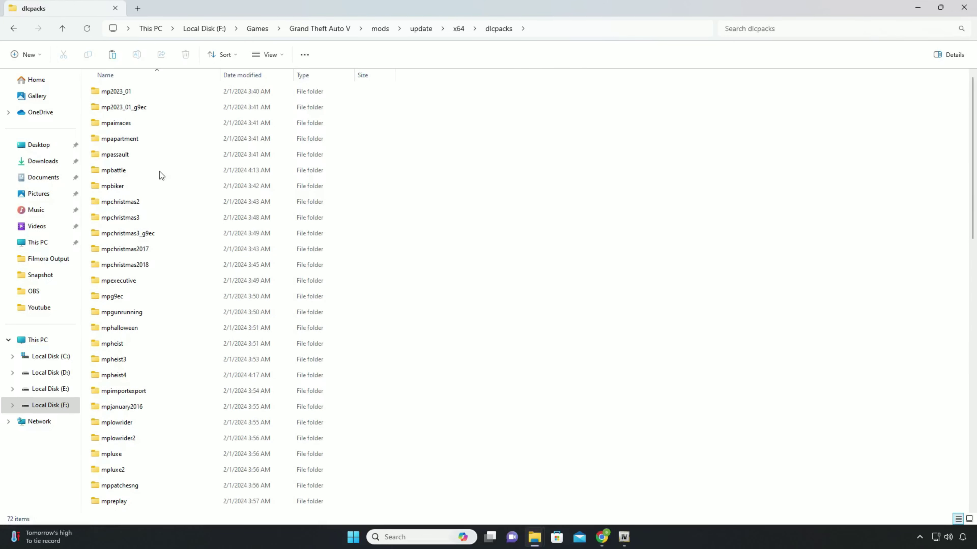
{"action": "left_click", "coordinate": [917, 9]}
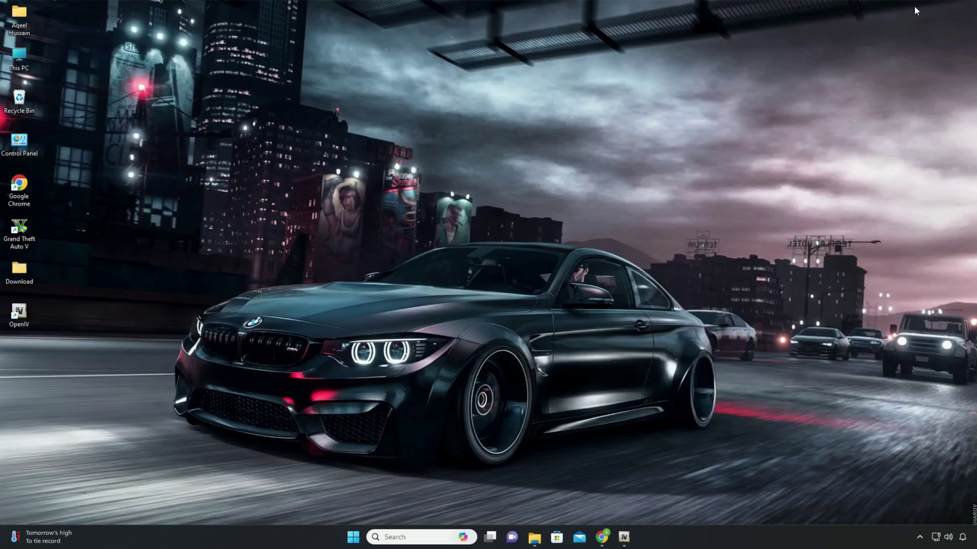
Step: Switch to OpenIV and open the dlcpacks folder under mods\update\x64
{"action": "left_click", "coordinate": [623, 537]}
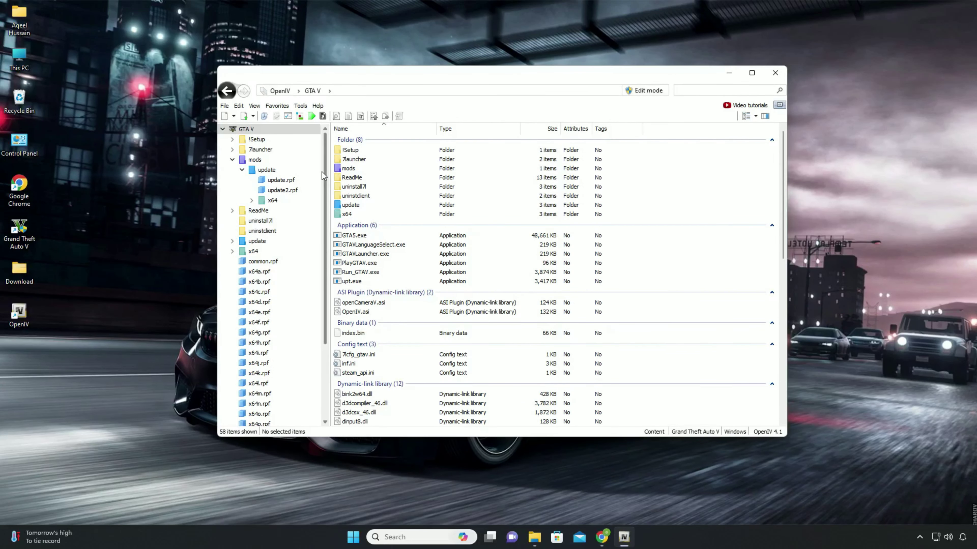
{"action": "double_click", "coordinate": [353, 169]}
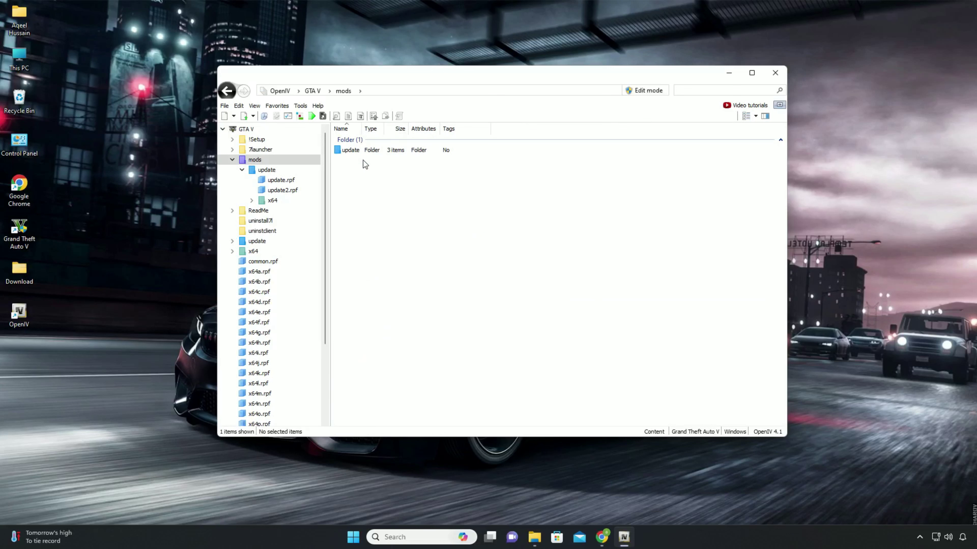
{"action": "left_click", "coordinate": [352, 151]}
{"action": "double_click", "coordinate": [359, 151]}
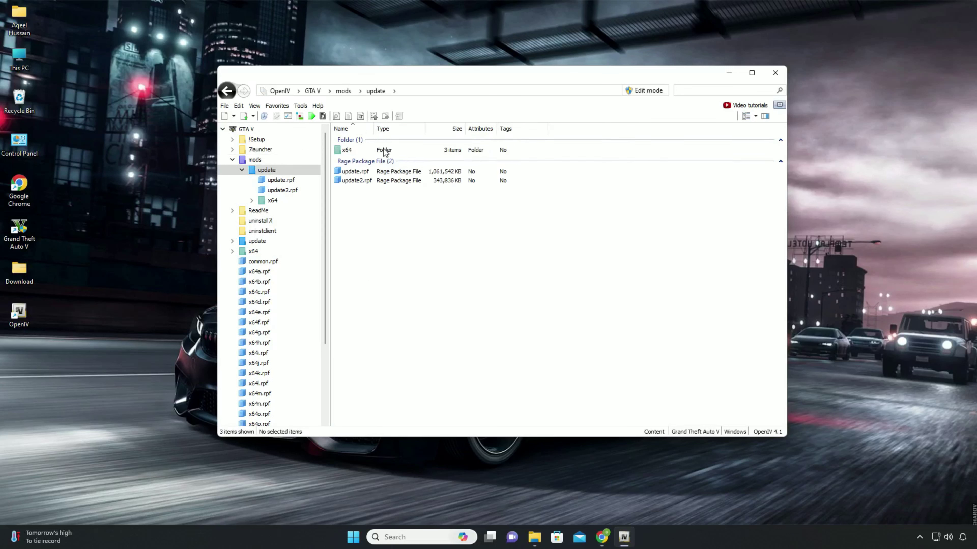
{"action": "left_click", "coordinate": [359, 151]}
{"action": "double_click", "coordinate": [359, 151]}
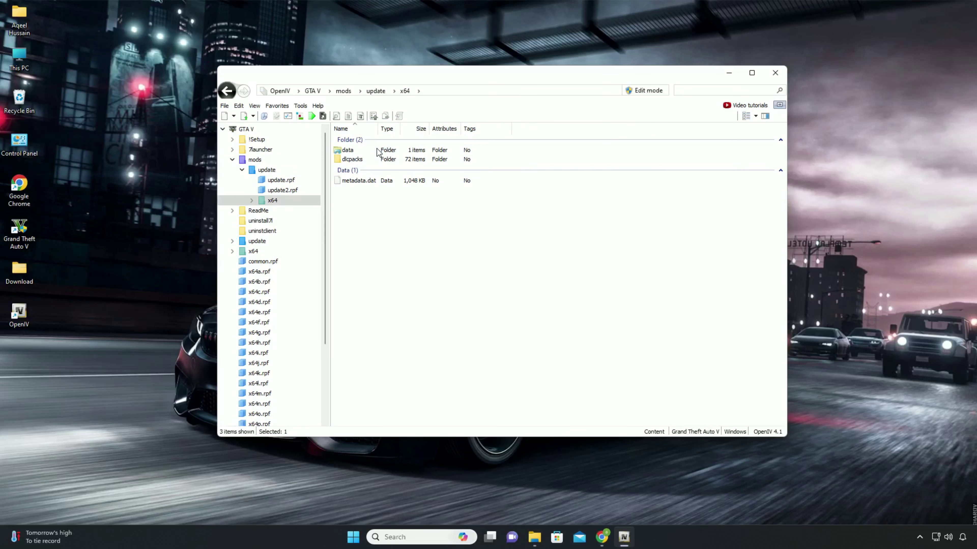
{"action": "left_click", "coordinate": [370, 160]}
{"action": "double_click", "coordinate": [371, 160]}
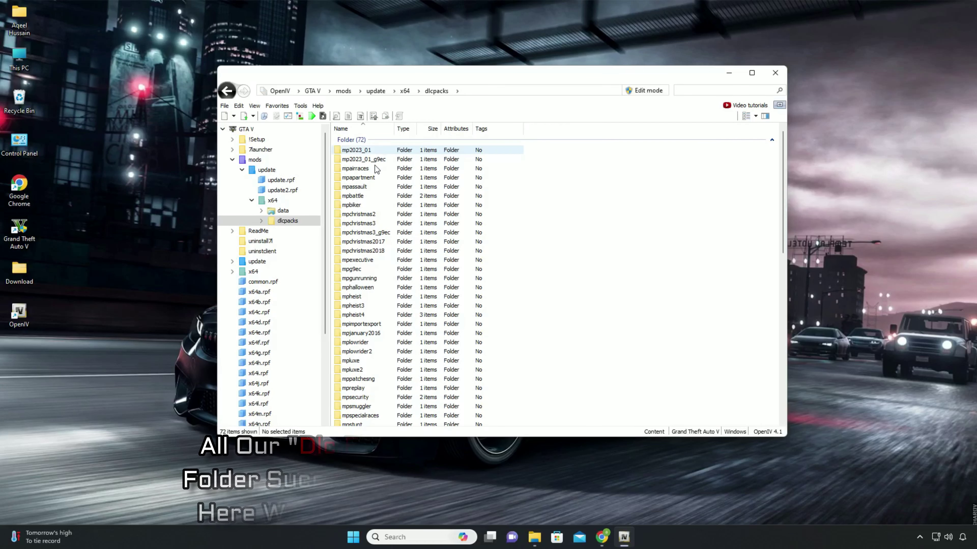
Step: Look through the DLC folders listed in dlcpacks and minimize OpenIV
{"action": "scroll", "coordinate": [375, 200], "scroll_direction": "down", "scroll_amount": 3}
{"action": "scroll", "coordinate": [402, 269], "scroll_direction": "down", "scroll_amount": 3}
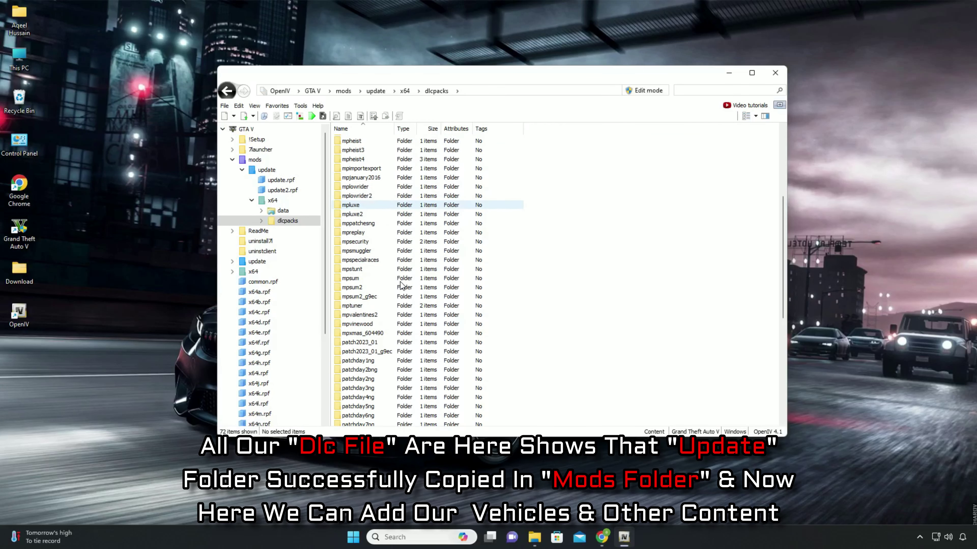
{"action": "scroll", "coordinate": [396, 287], "scroll_direction": "down", "scroll_amount": 4}
{"action": "scroll", "coordinate": [396, 287], "scroll_direction": "up", "scroll_amount": 10}
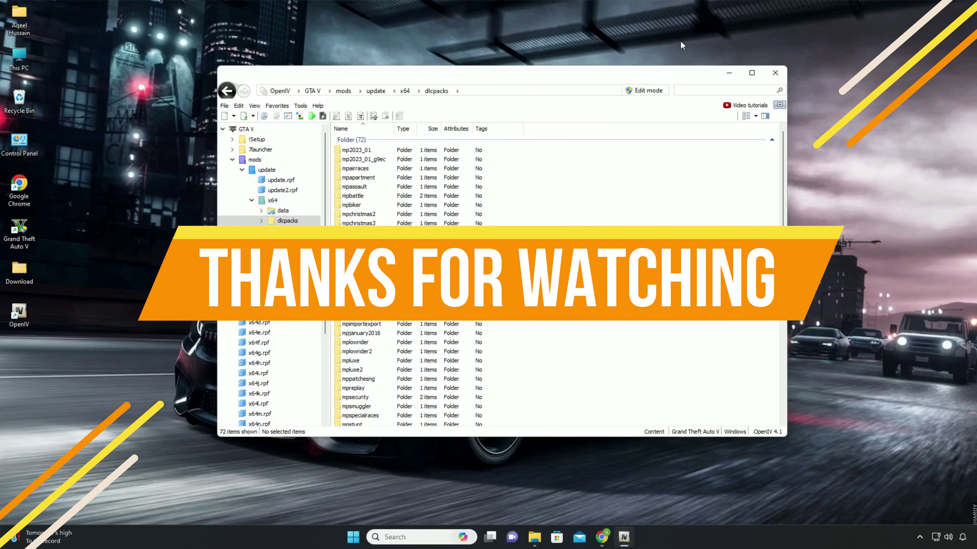
{"action": "left_click", "coordinate": [728, 74]}
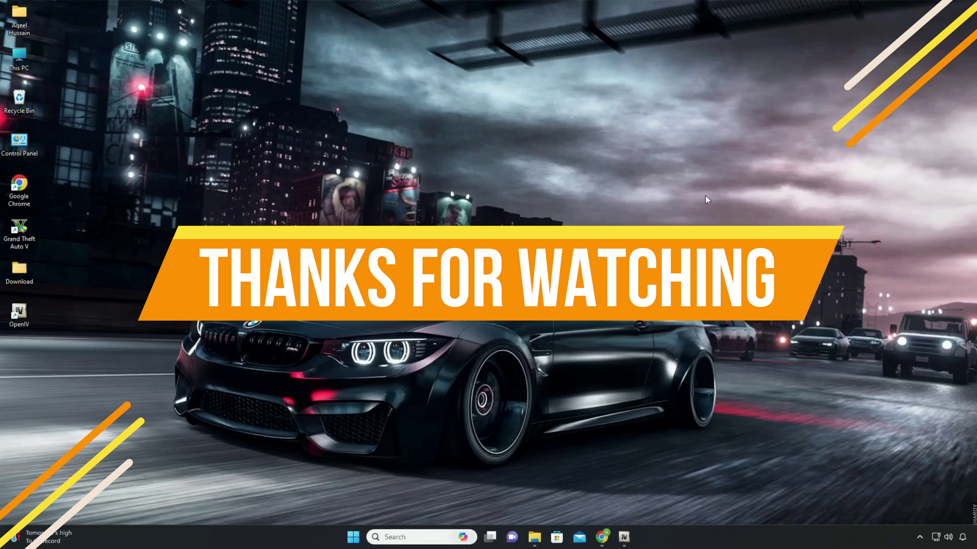